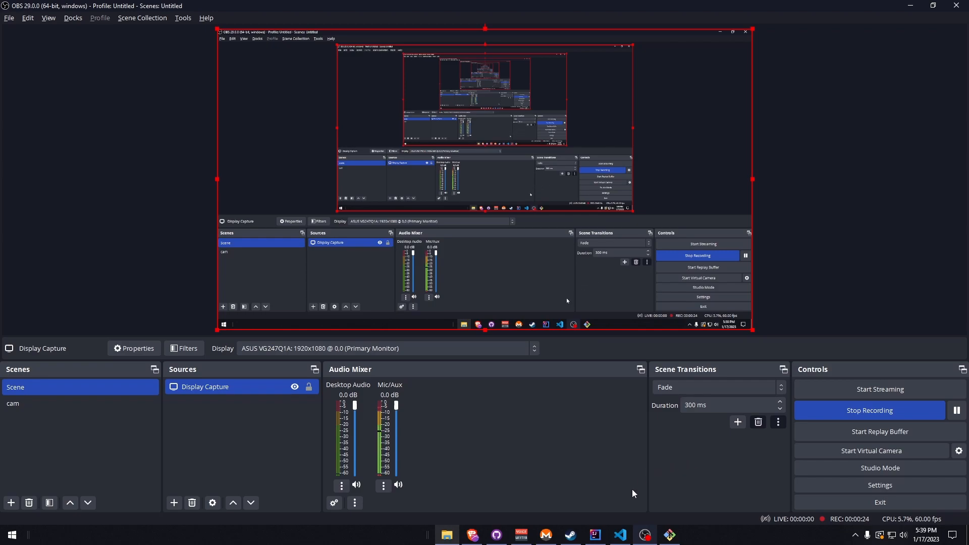
- Bring VS Code forward and highlight the targetURL line holding the test site URL
left_click(620, 536)
scroll(460, 383, "up", 5)
scroll(362, 311, "up", 5)
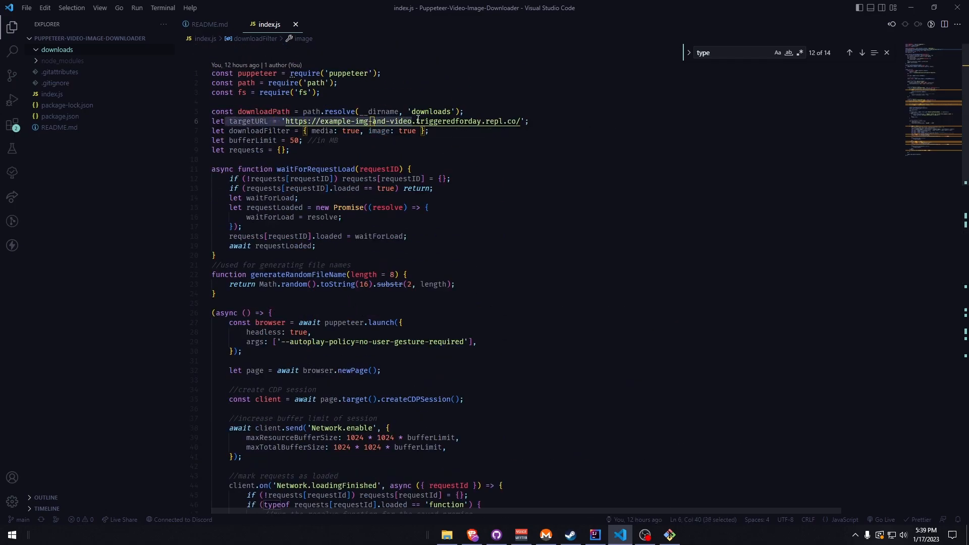
left_click_drag(213, 122, 524, 121)
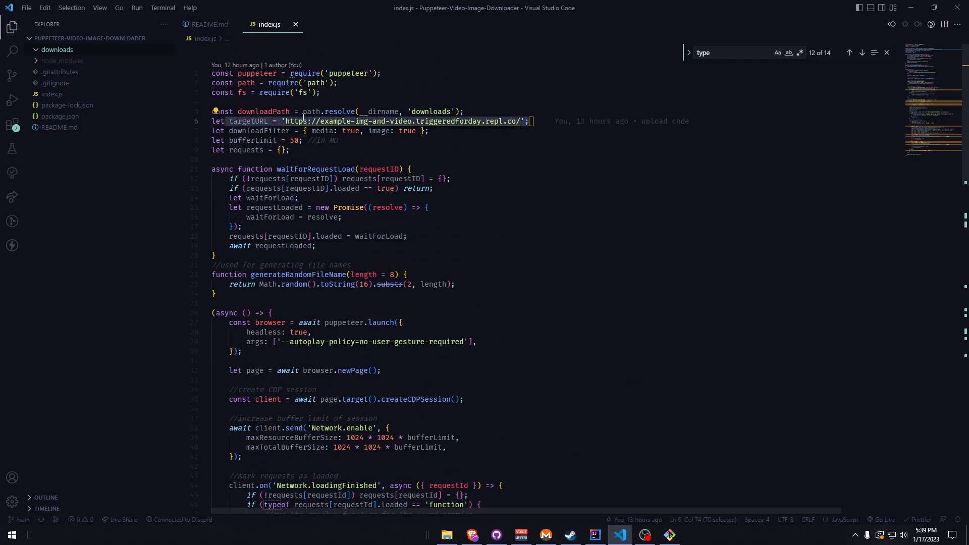
left_click_drag(286, 121, 525, 122)
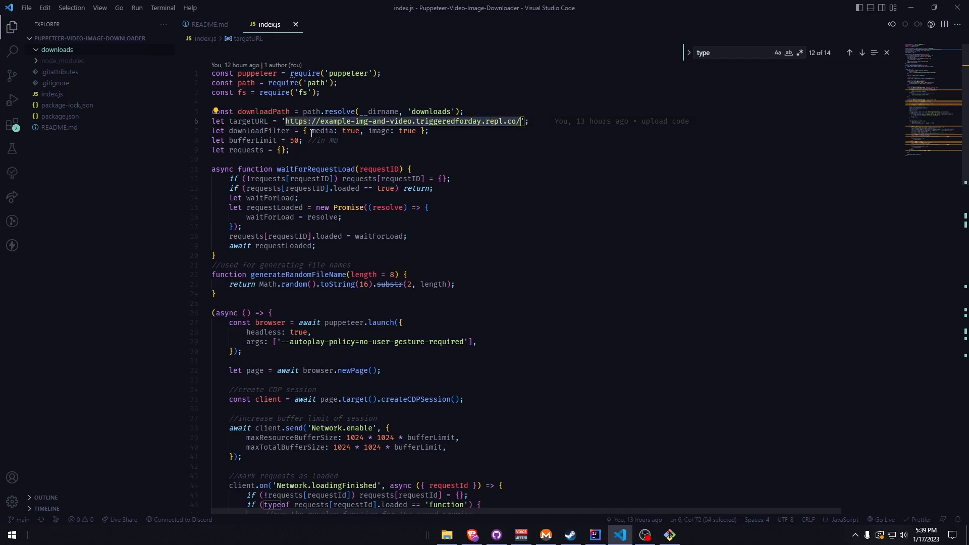
- Highlight the downloadFilter's image: true and media: true entries and the bufferLimit of 50
left_click(348, 131)
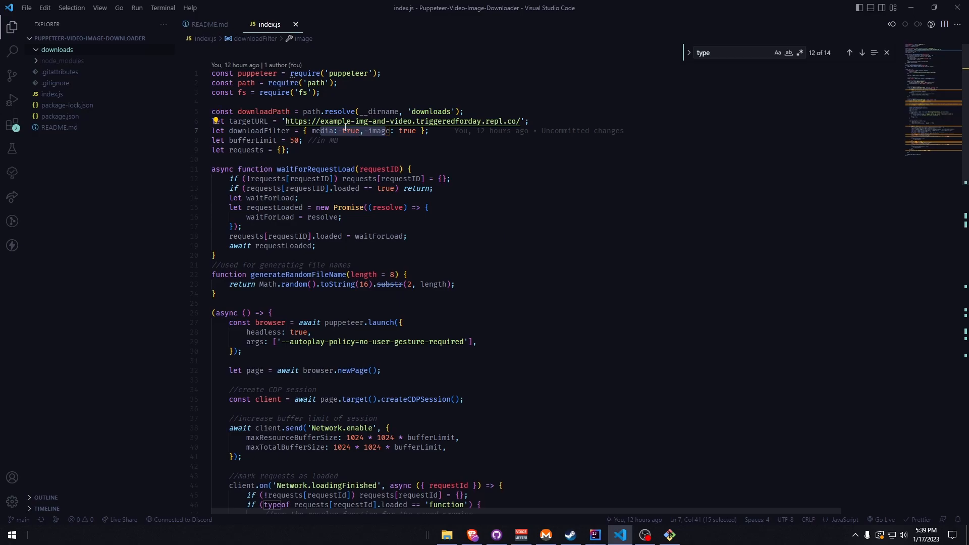
left_click(405, 131)
left_click_drag(369, 131, 415, 131)
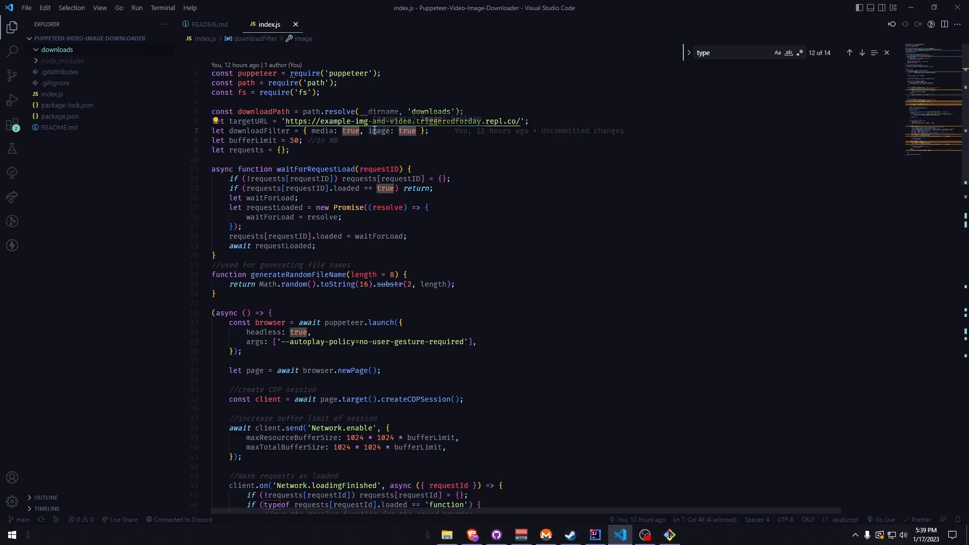
double_click(354, 131)
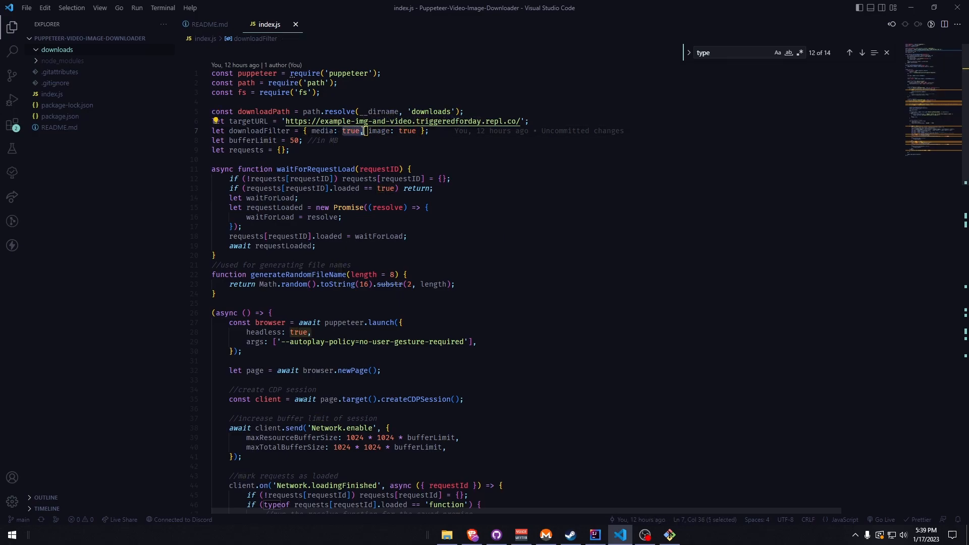
left_click(323, 131)
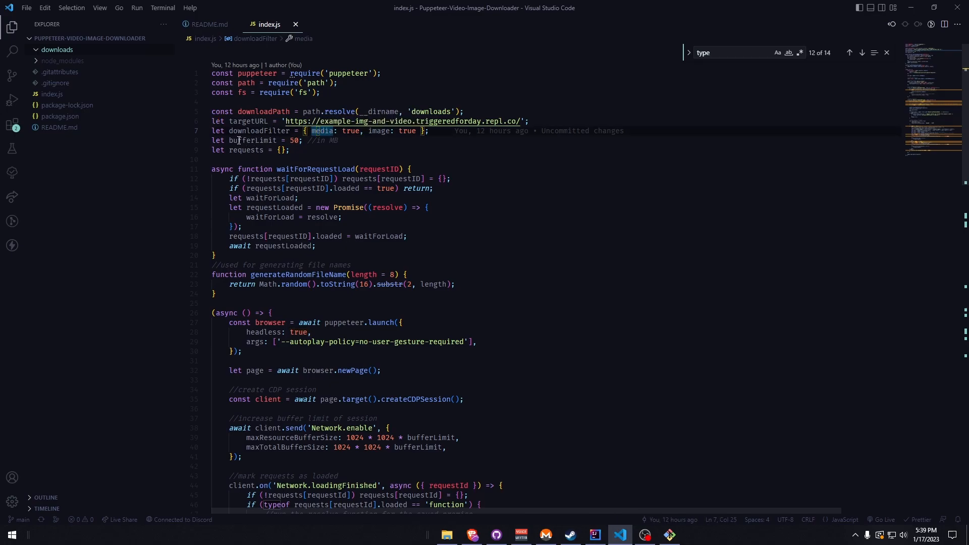
left_click_drag(240, 140, 324, 140)
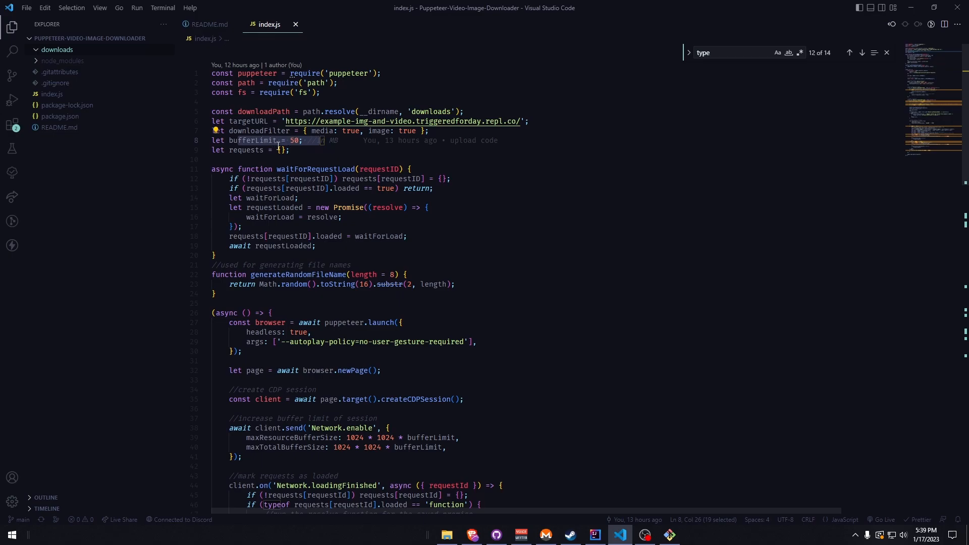
mouse_move(257, 139)
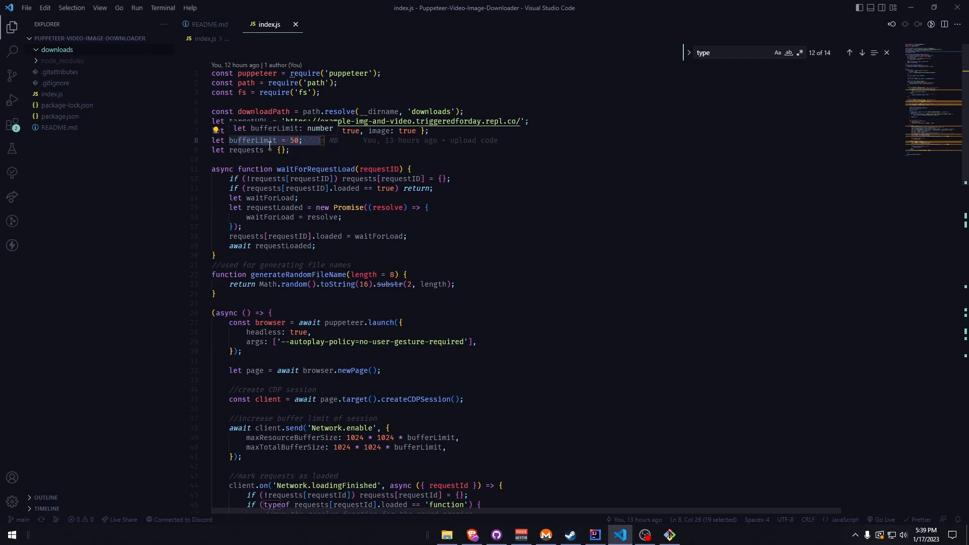
scroll(341, 227, "down", 3)
scroll(364, 212, "down", 3)
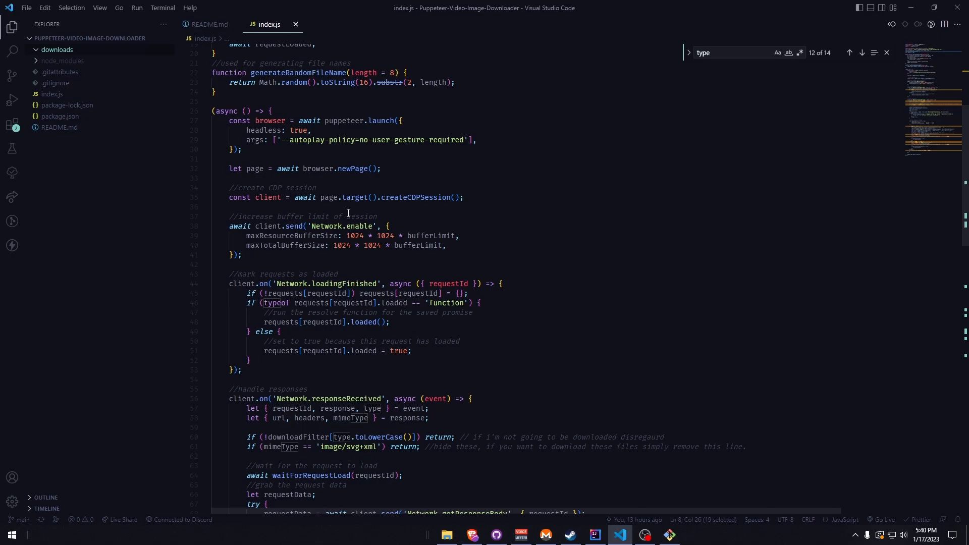
scroll(348, 215, "down", 10)
scroll(356, 210, "down", 10)
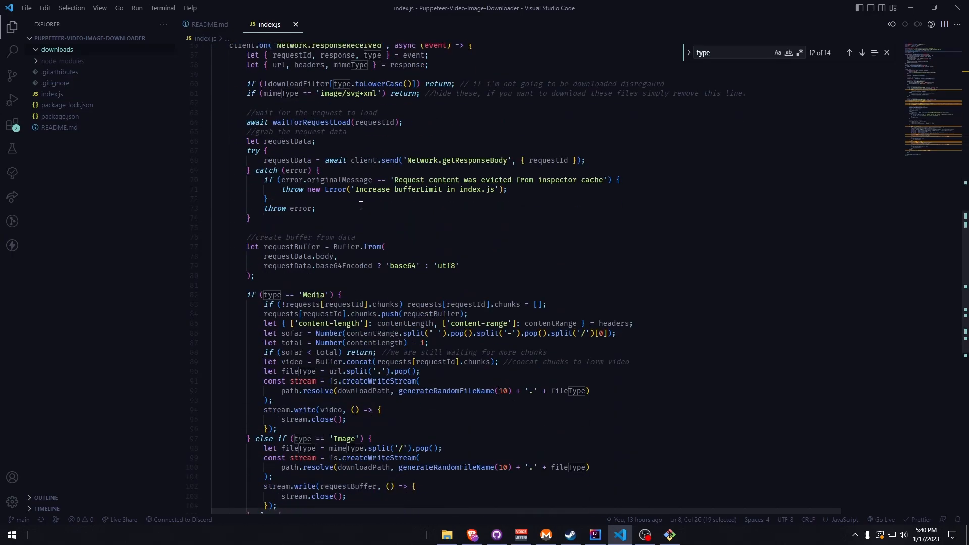
scroll(359, 209, "down", 10)
scroll(360, 206, "down", 5)
scroll(361, 206, "up", 8)
scroll(378, 265, "up", 8)
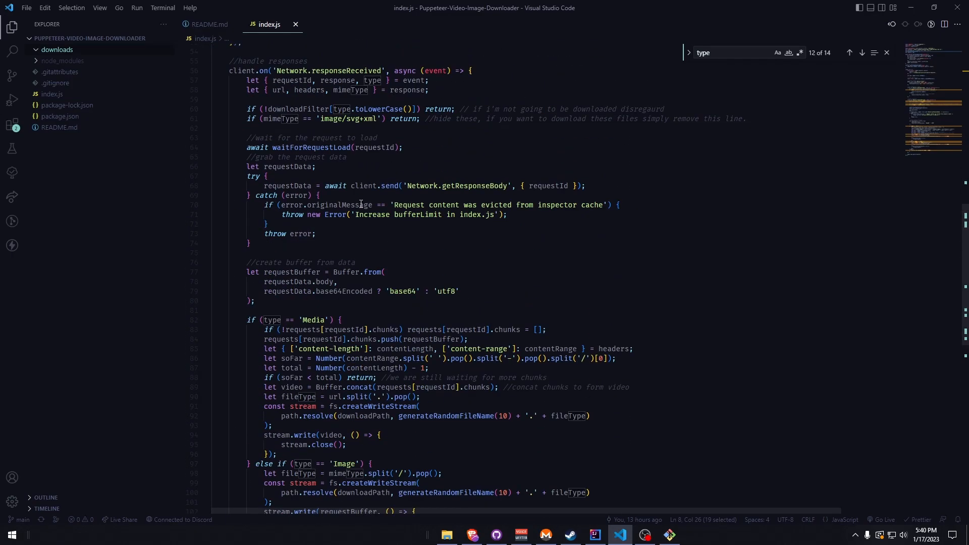
scroll(455, 340, "up", 8)
scroll(497, 426, "up", 5)
- Switch from VS Code to the Brave tab showing the test site
key("alt+Tab")
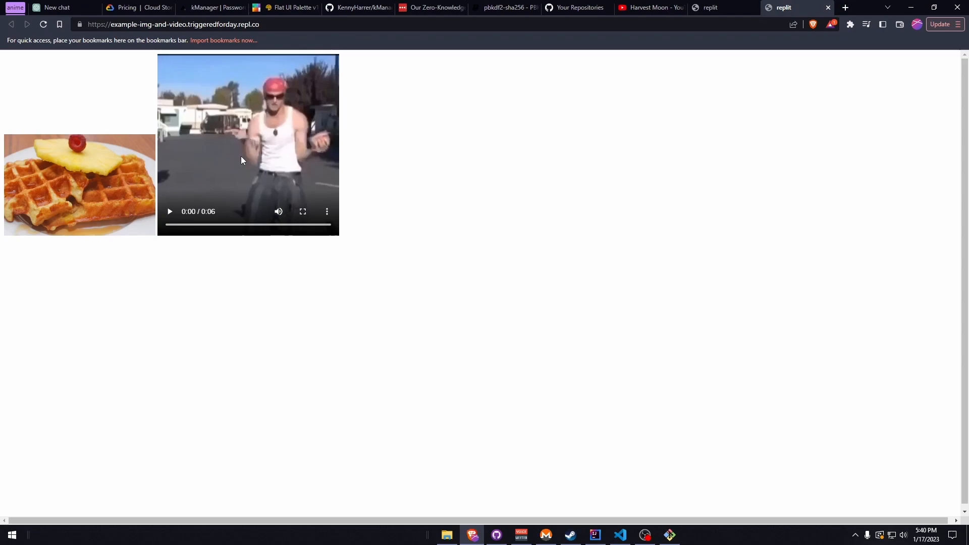
- Play the six-second video on the test site page
left_click(169, 211)
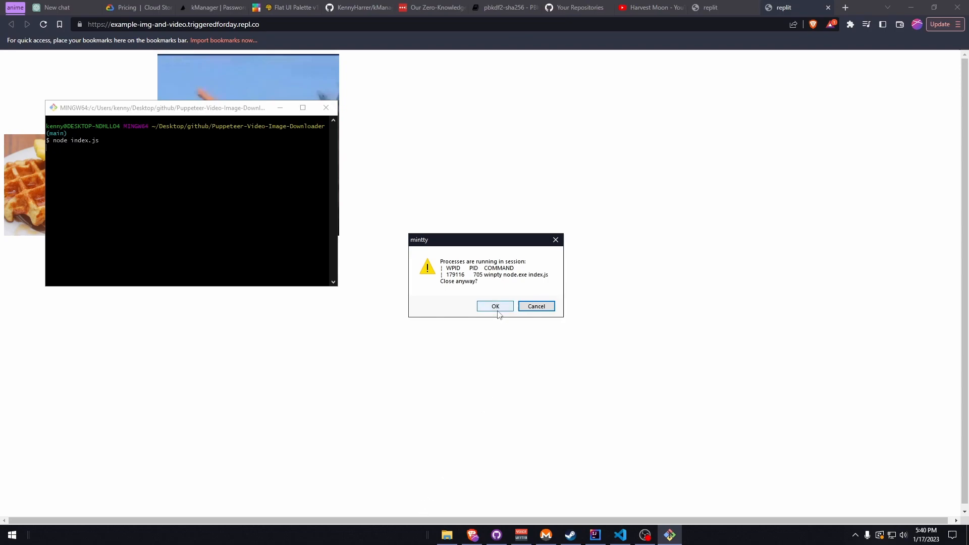
- Close the old Git Bash session, confirming the mintty 'Close anyway?' prompt
left_click(495, 306)
left_click(326, 108)
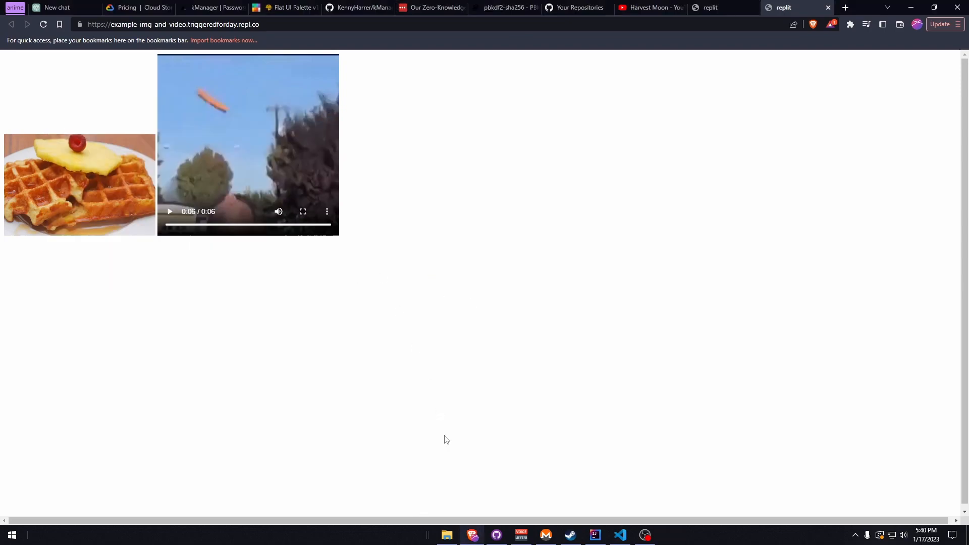
- Open a fresh Git Bash terminal in the project folder via 'Git Bash Here'
left_click(446, 535)
right_click(425, 368)
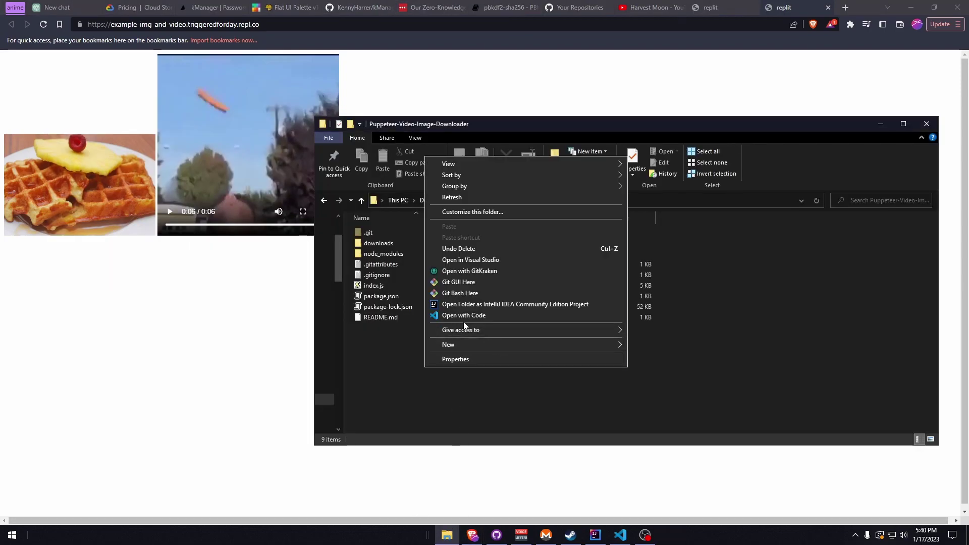
left_click(460, 294)
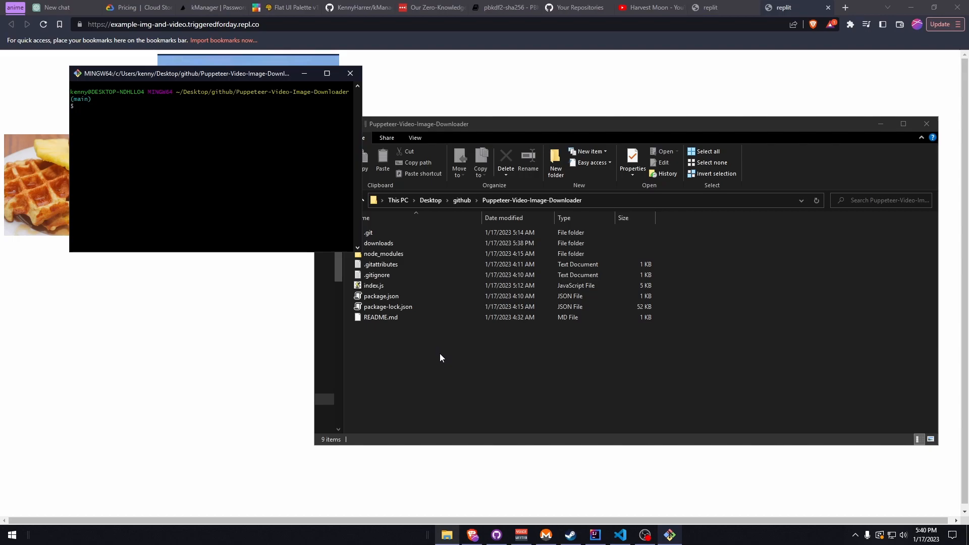
type("node index.js")
- Open the downloads folder and close the MINGW64 terminal window
double_click(401, 246)
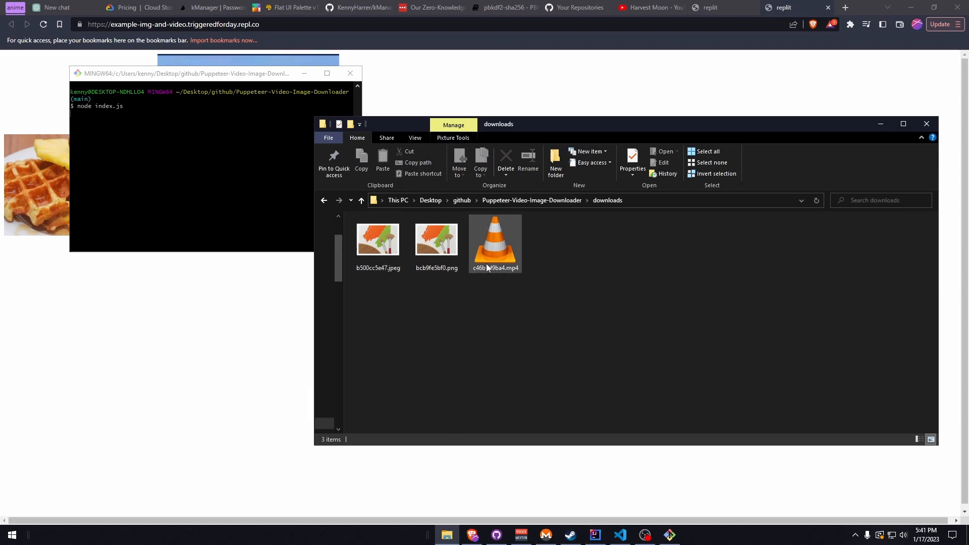
left_click(333, 219)
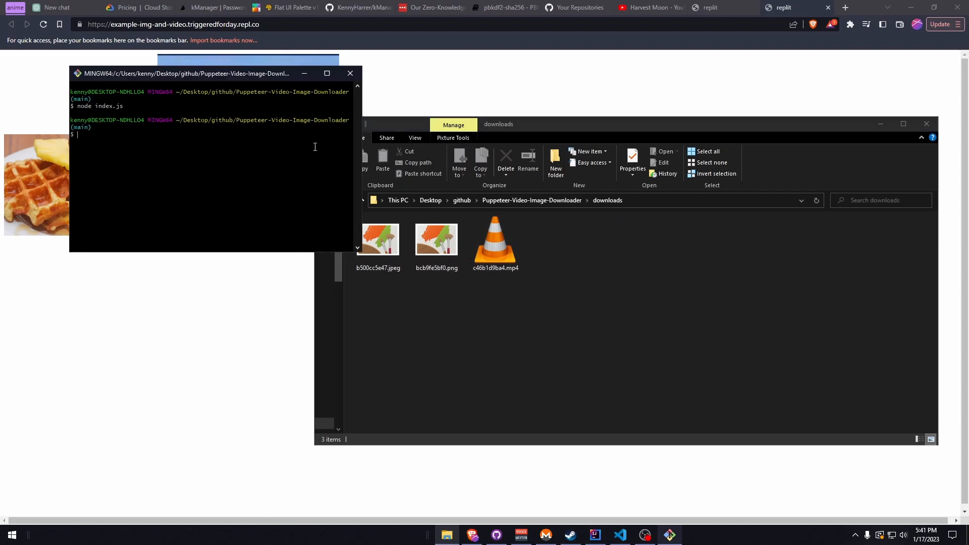
left_click(350, 73)
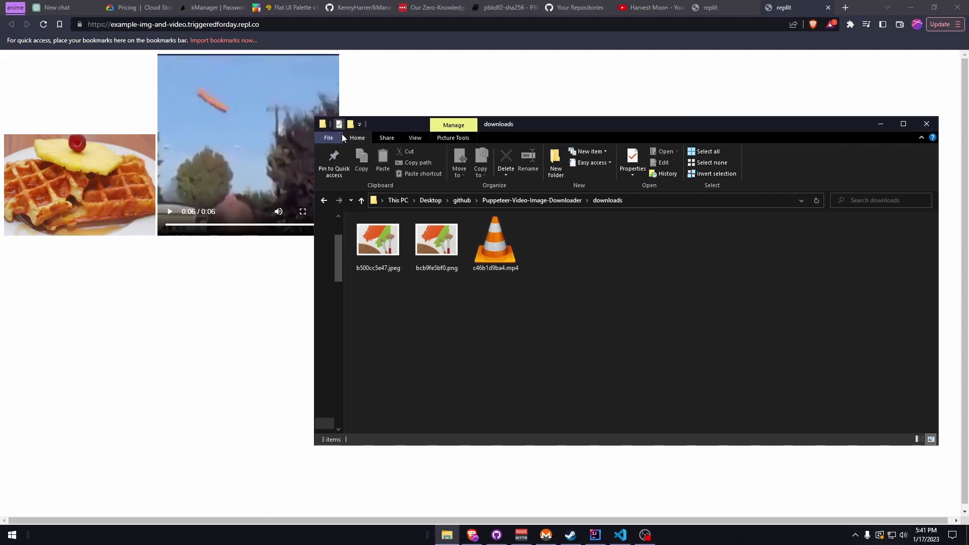
- View the saved PNG and waffle JPEG in Photo Viewer, then select the downloaded MP4
double_click(435, 251)
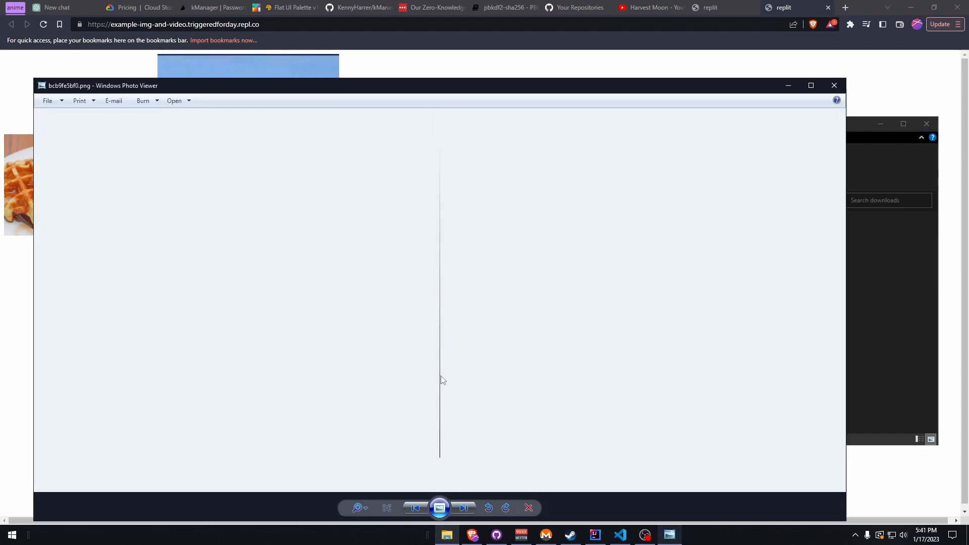
scroll(443, 350, "up", 4)
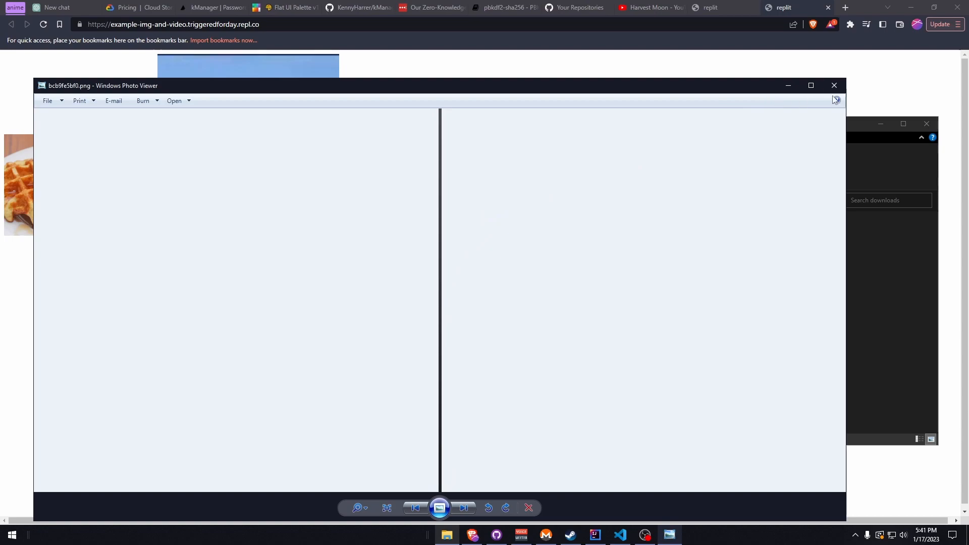
key("Escape")
double_click(404, 263)
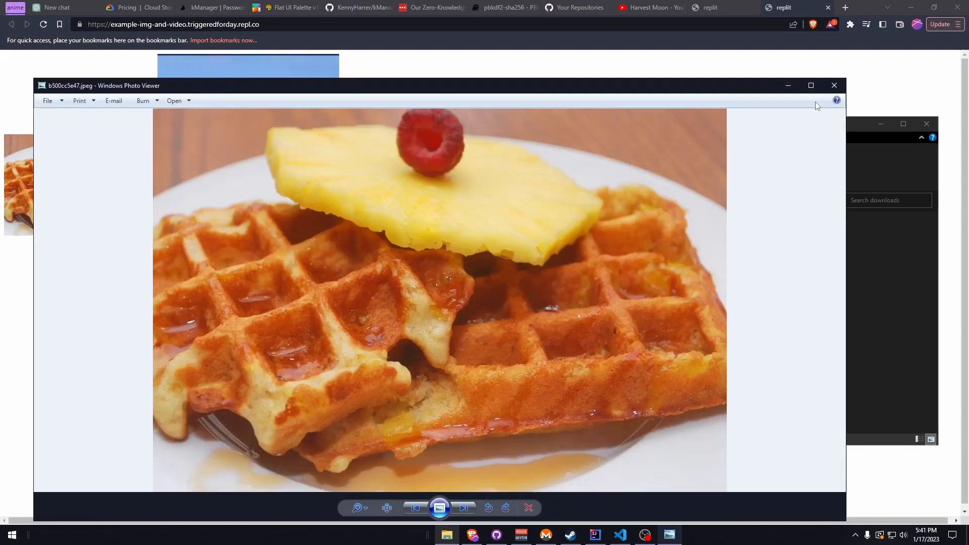
left_click(833, 85)
left_click(504, 255)
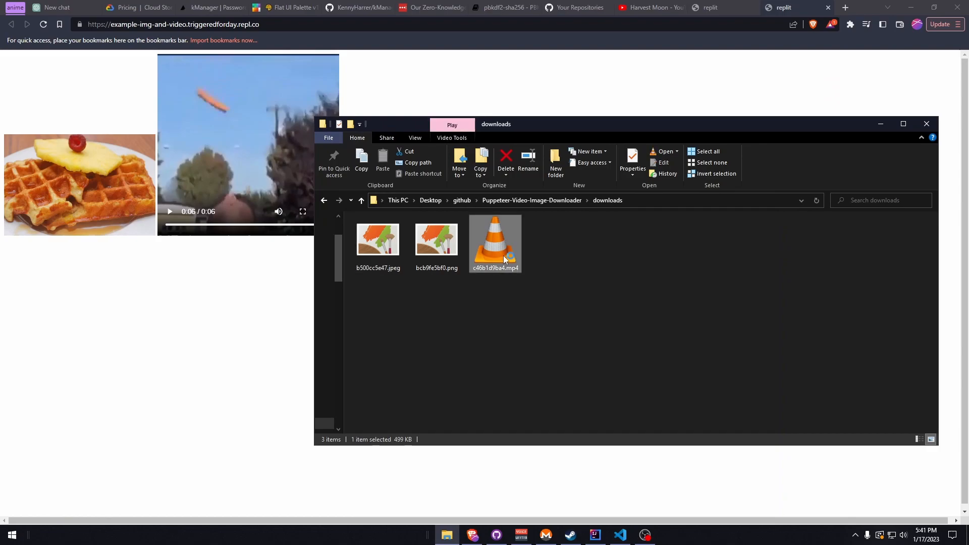
double_click(503, 256)
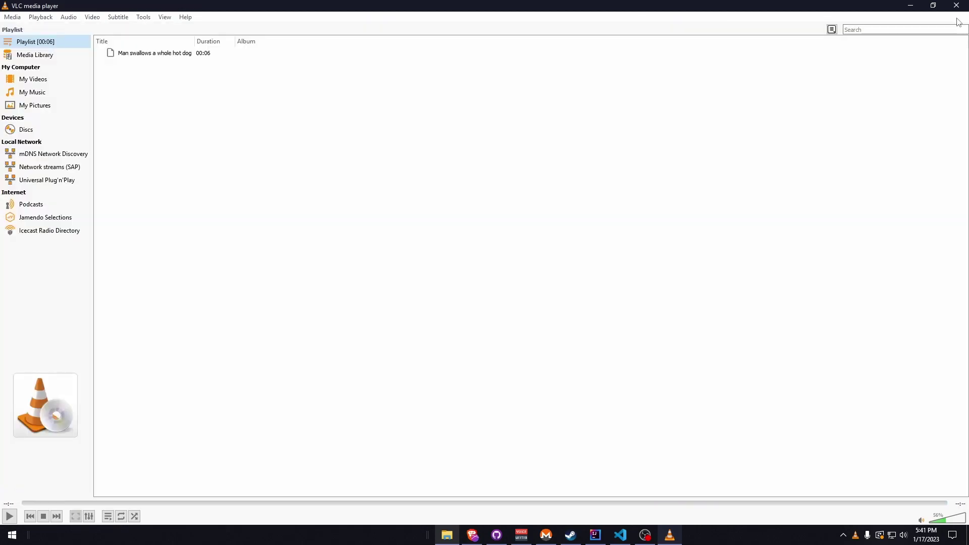
left_click(956, 6)
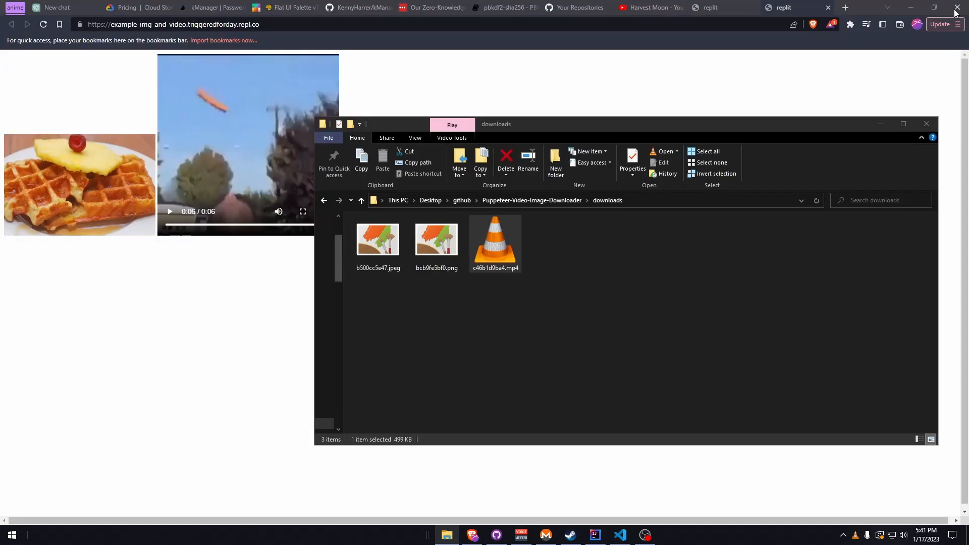